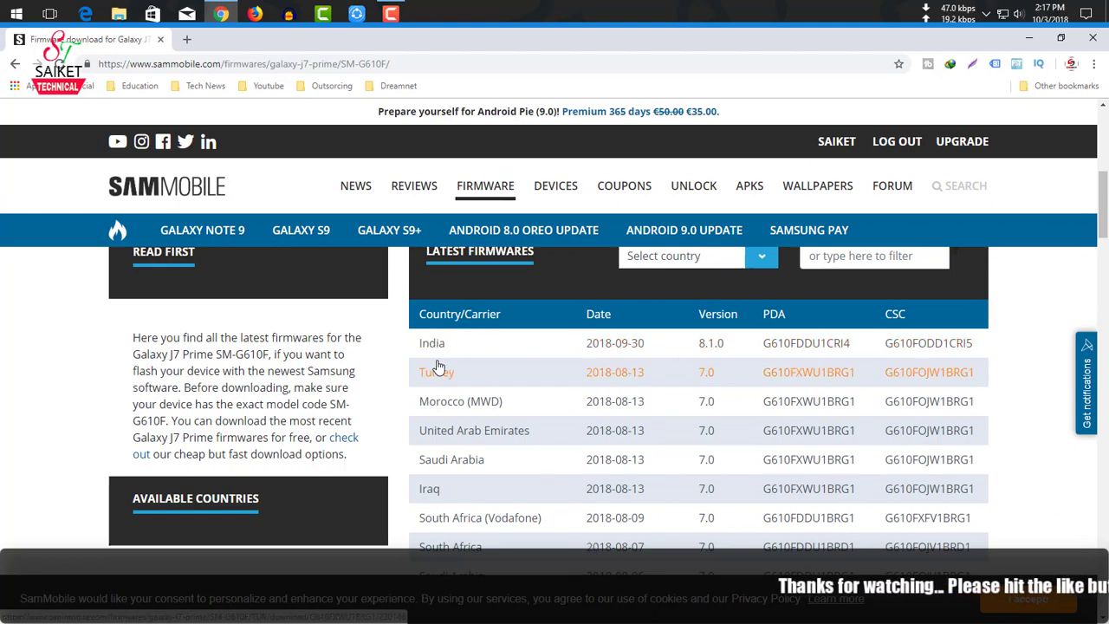
Open the download page of India's Android 8.1.0 firmware for the Galaxy J7 Prime SM-G610F and bring up its download options.
click(439, 353)
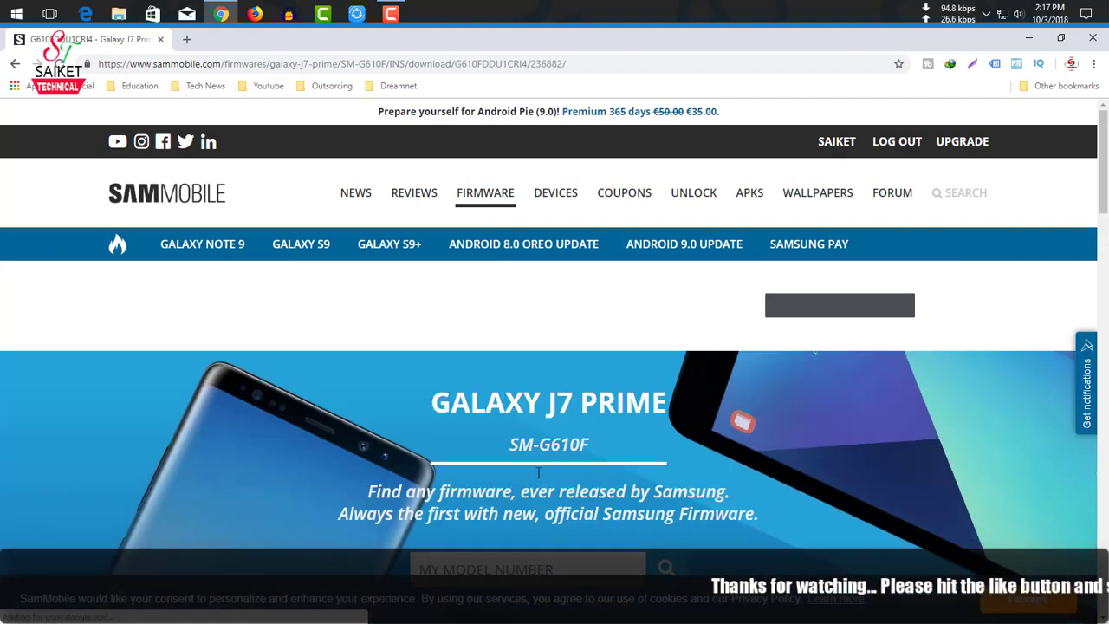
scroll(555, 444, down, 3)
scroll(518, 443, down, 3)
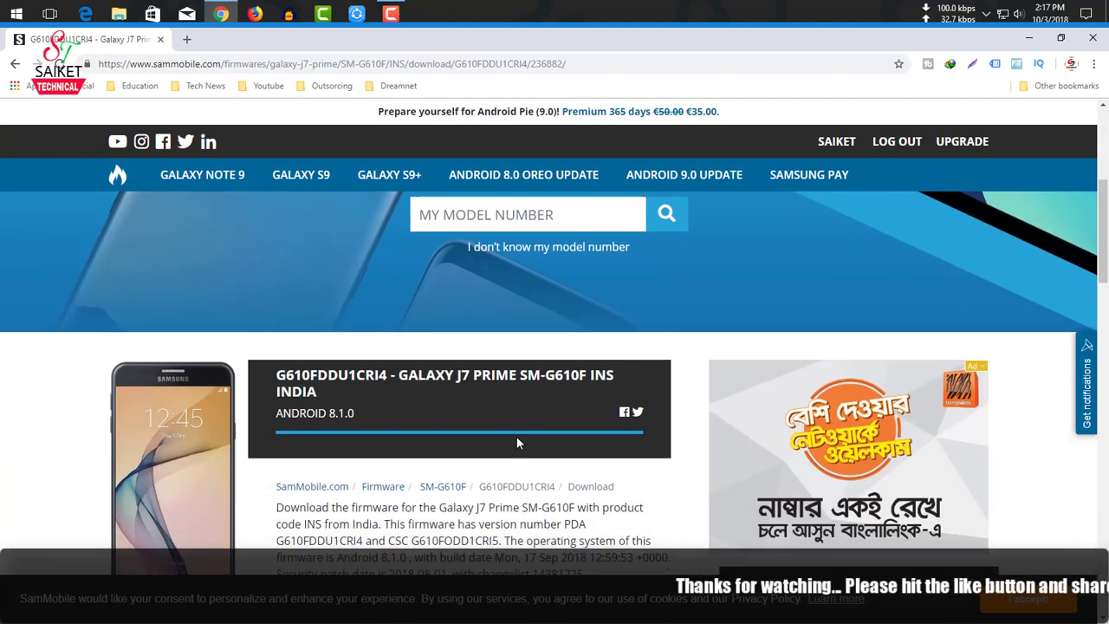
scroll(199, 353, down, 3)
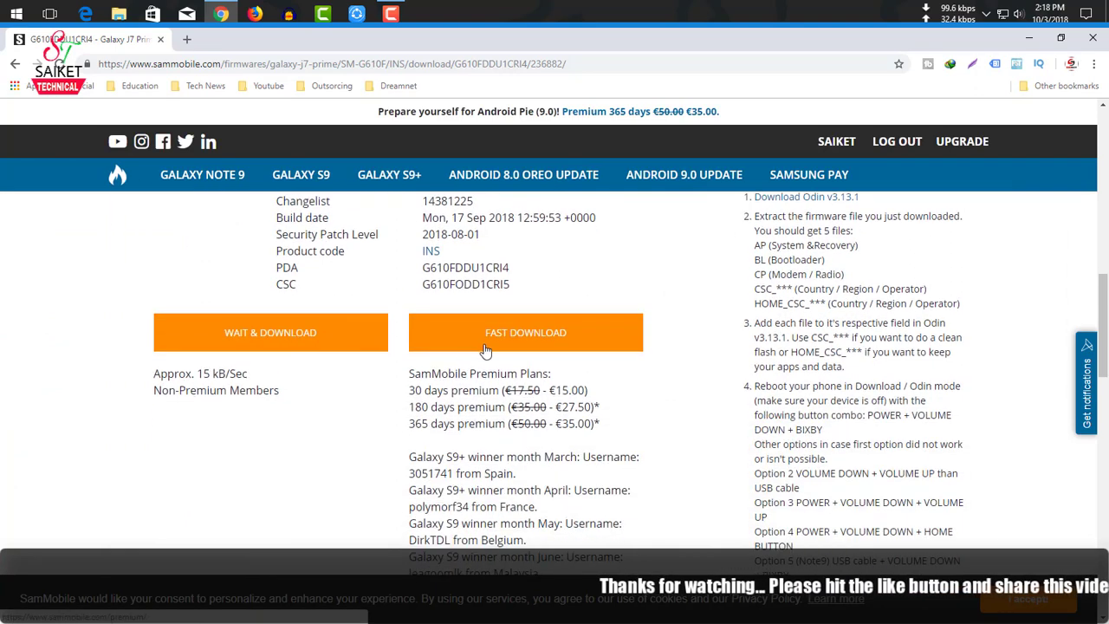
Try the free Wait & Download option for the firmware, dismiss the countdown and close the browser.
click(299, 338)
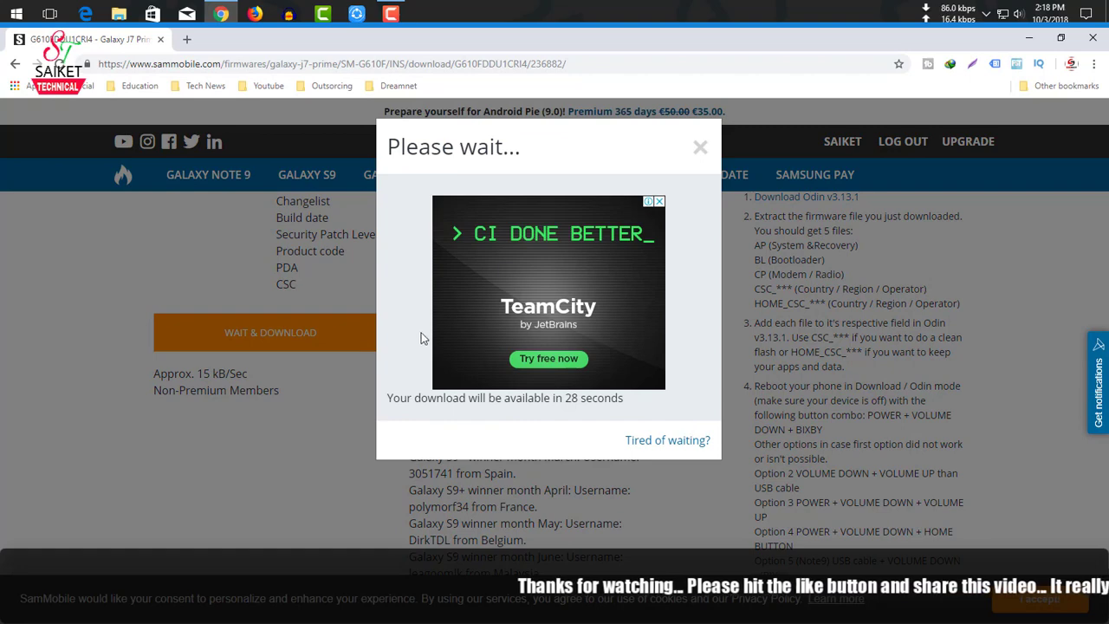
click(702, 148)
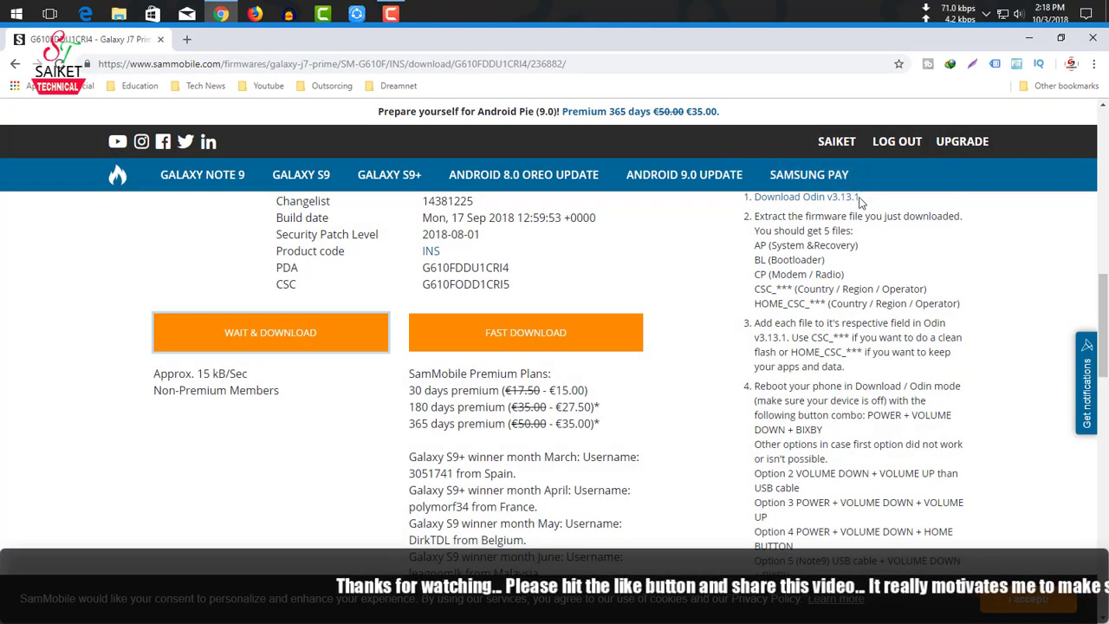
scroll(997, 185, up, 5)
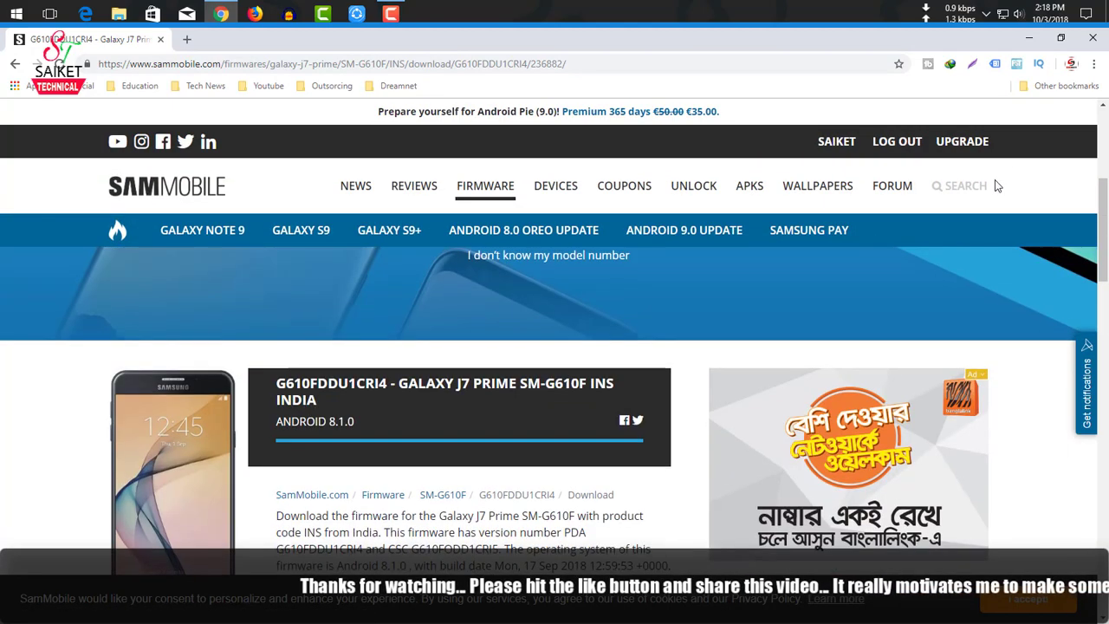
click(1092, 39)
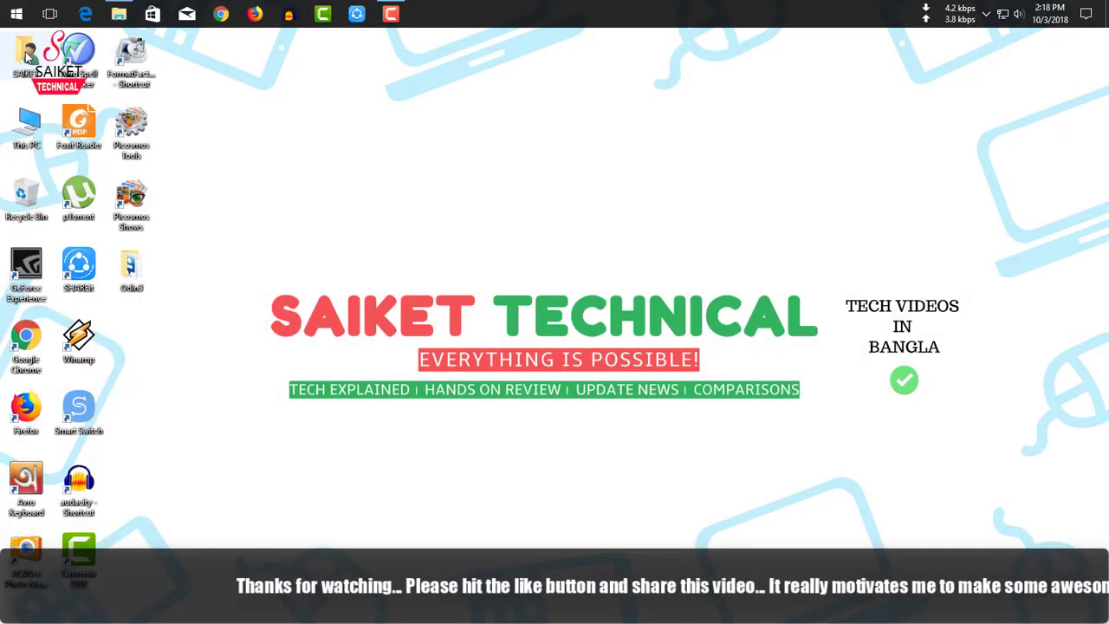
Switch to File Explorer and open the Compressed folder inside Downloads.
click(119, 14)
click(287, 277)
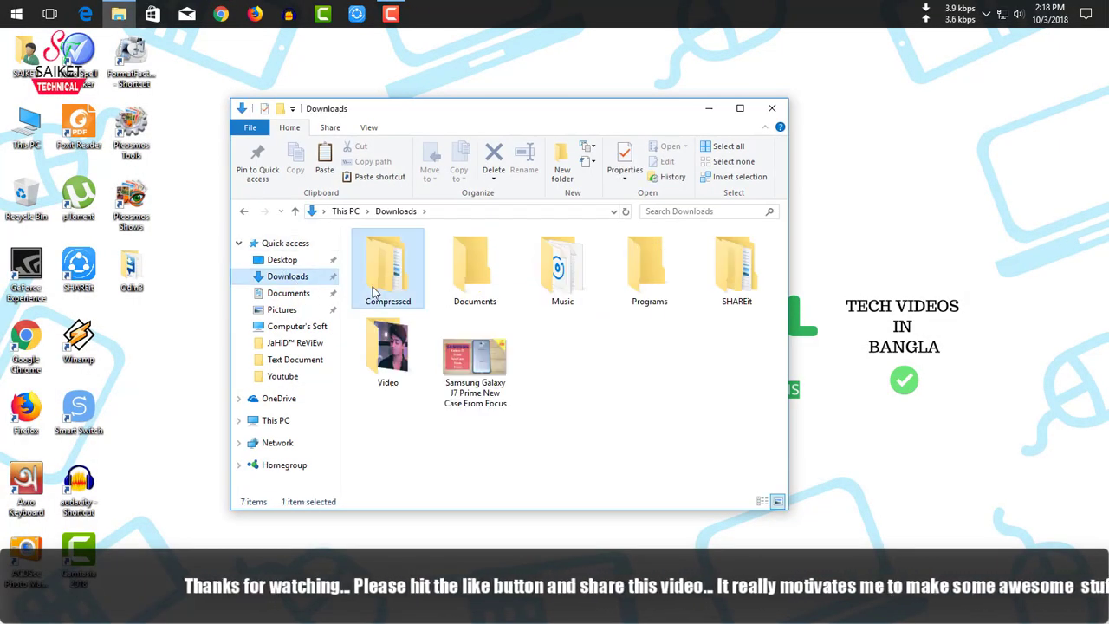
double_click(374, 291)
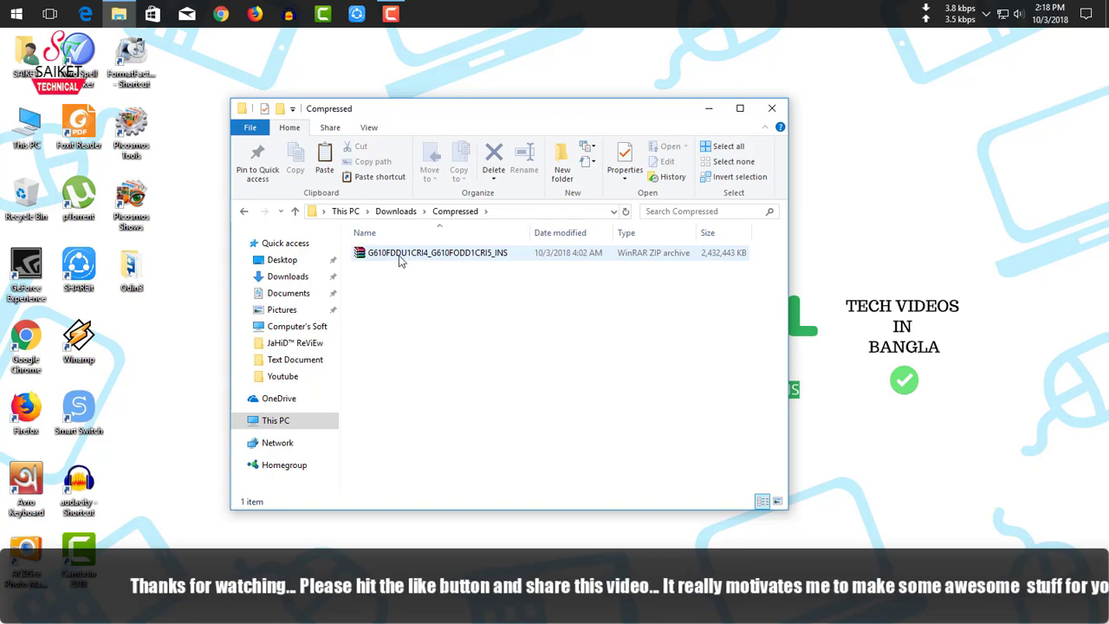
Show the Compressed folder's contents as large icons and select the G610FDDU1CRI4_G610FODD1CRI5_INS archive.
right_click(404, 291)
mouse_move(433, 299)
click(596, 320)
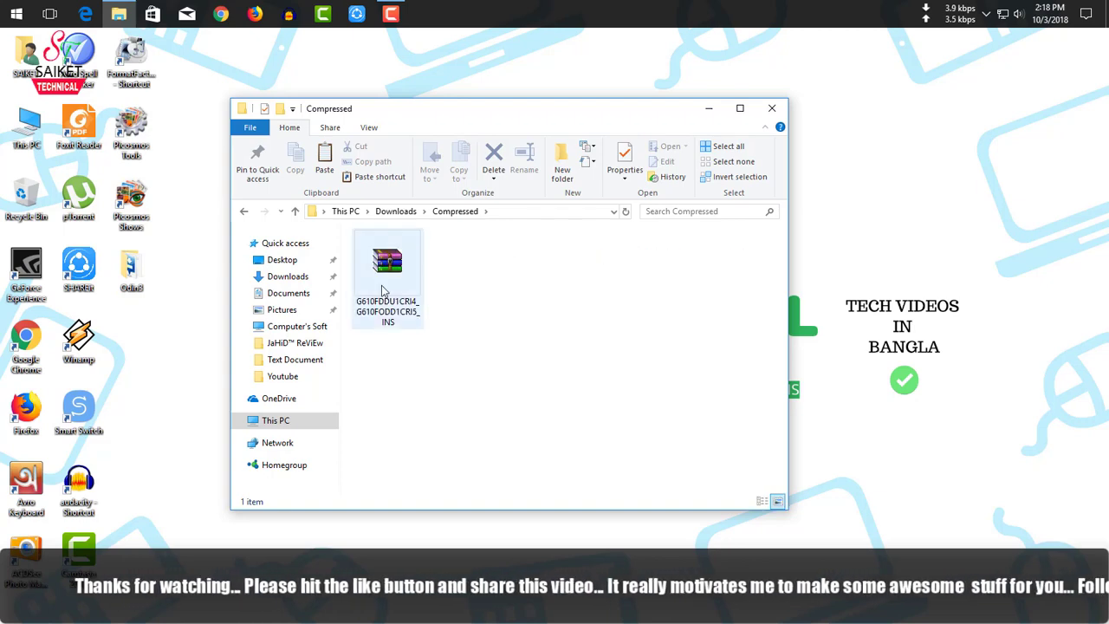
click(409, 286)
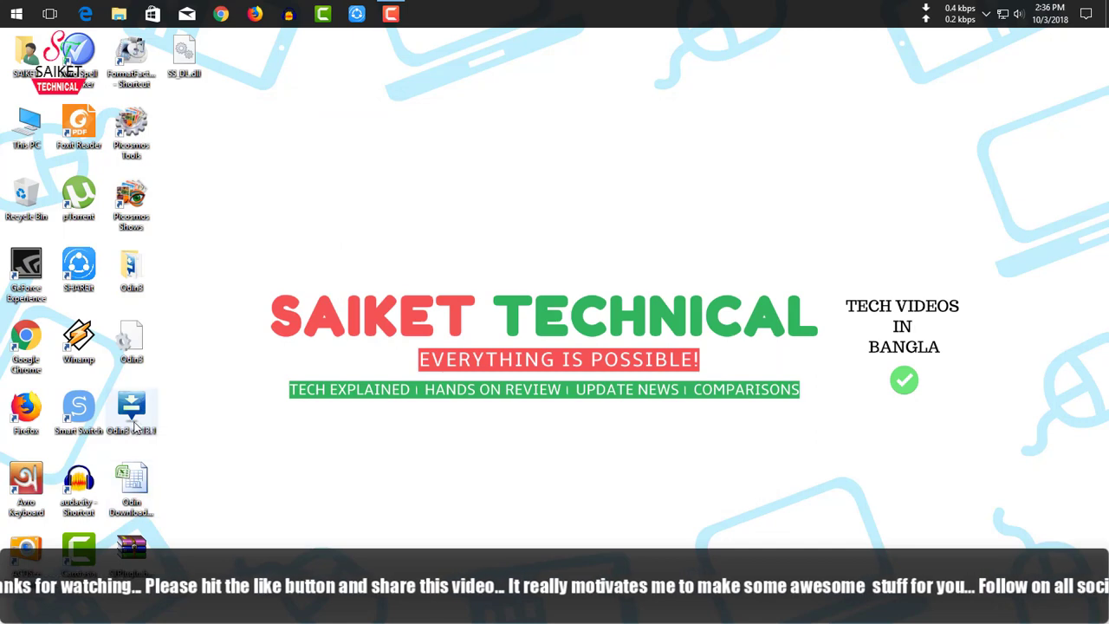
Launch Odin3 v3.13.1 and load the BL_G610FDDU1CRI4 file from the extracted G610FDDU1CRI4_G610FODD1CRI5_INS folder in Downloads > Compressed as BL.
double_click(134, 425)
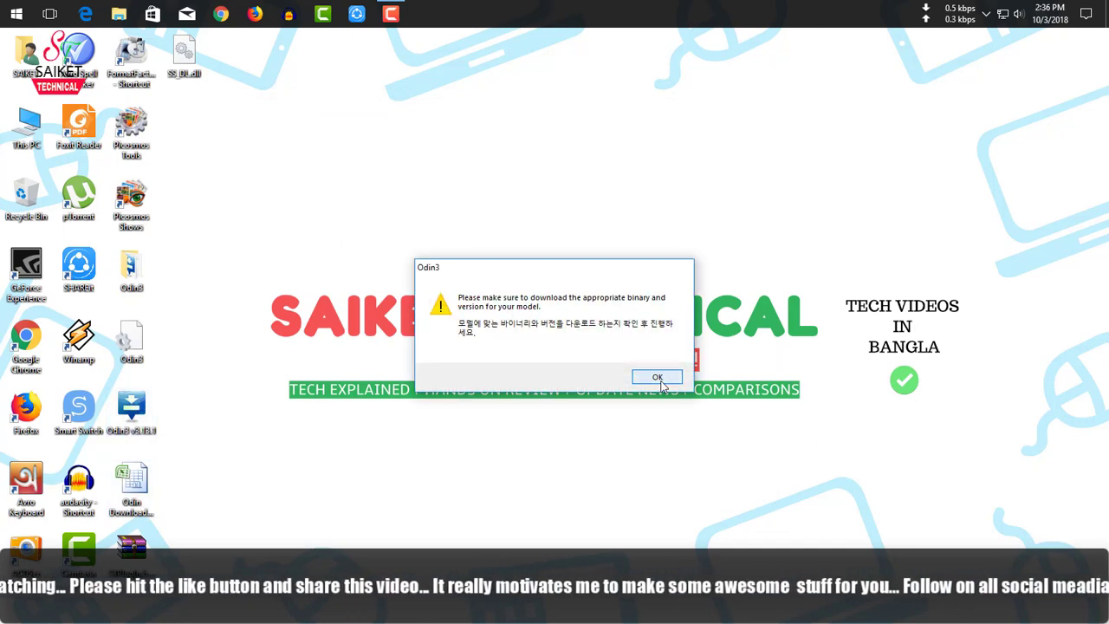
click(651, 380)
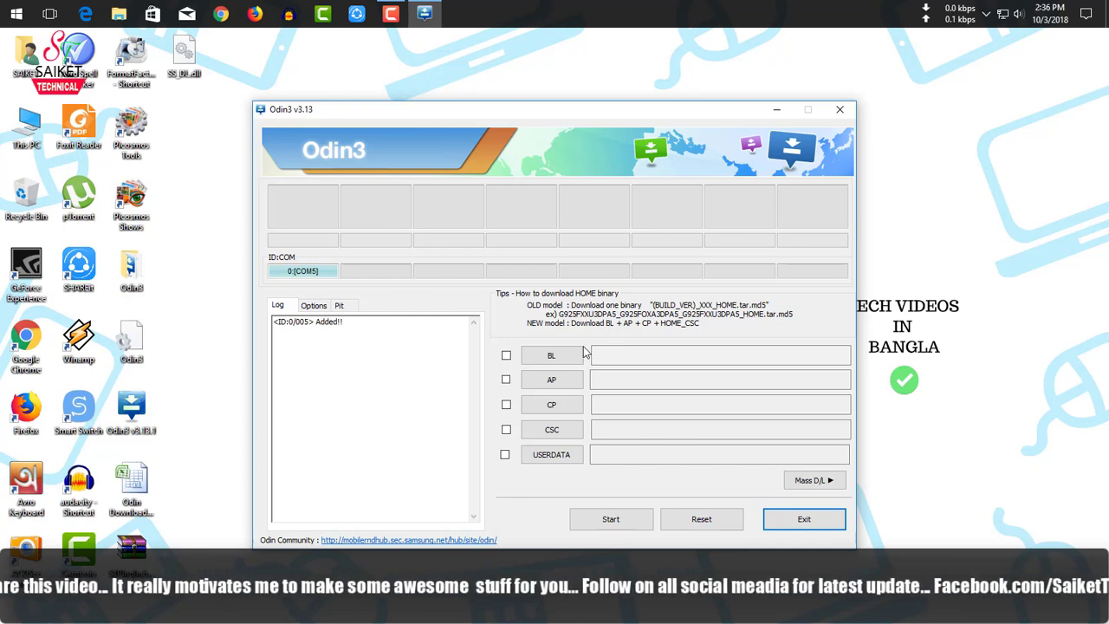
click(552, 356)
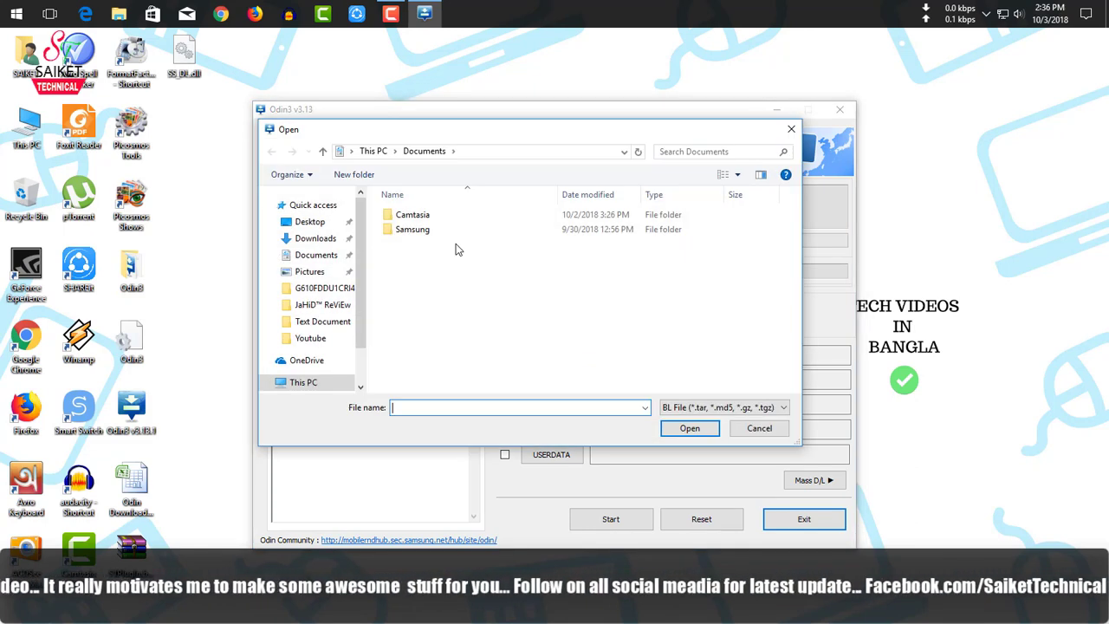
click(319, 239)
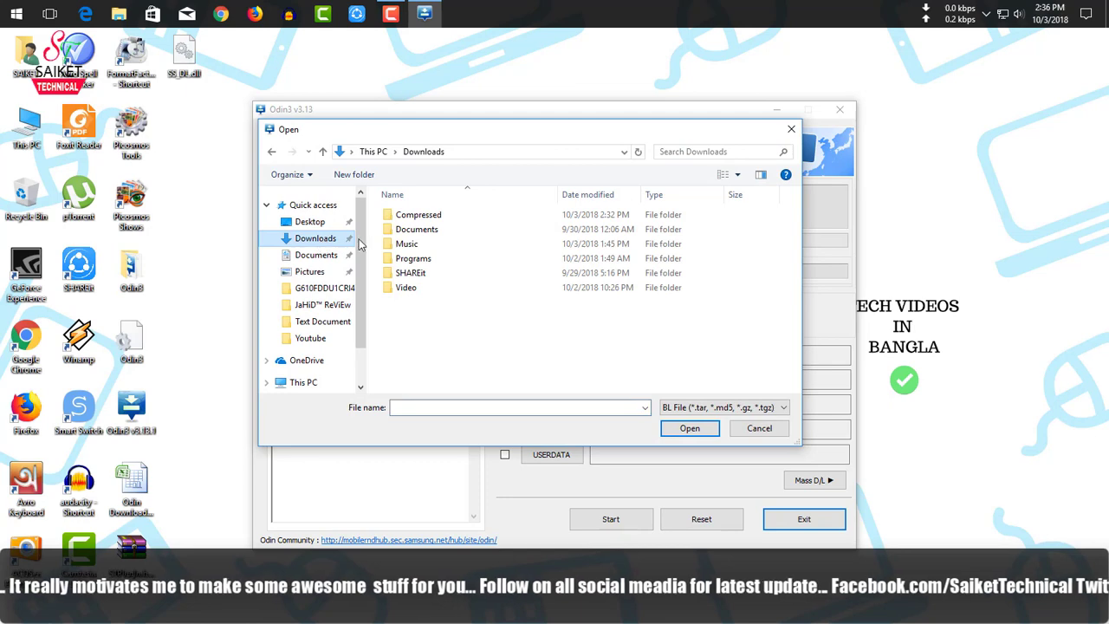
double_click(432, 216)
double_click(431, 216)
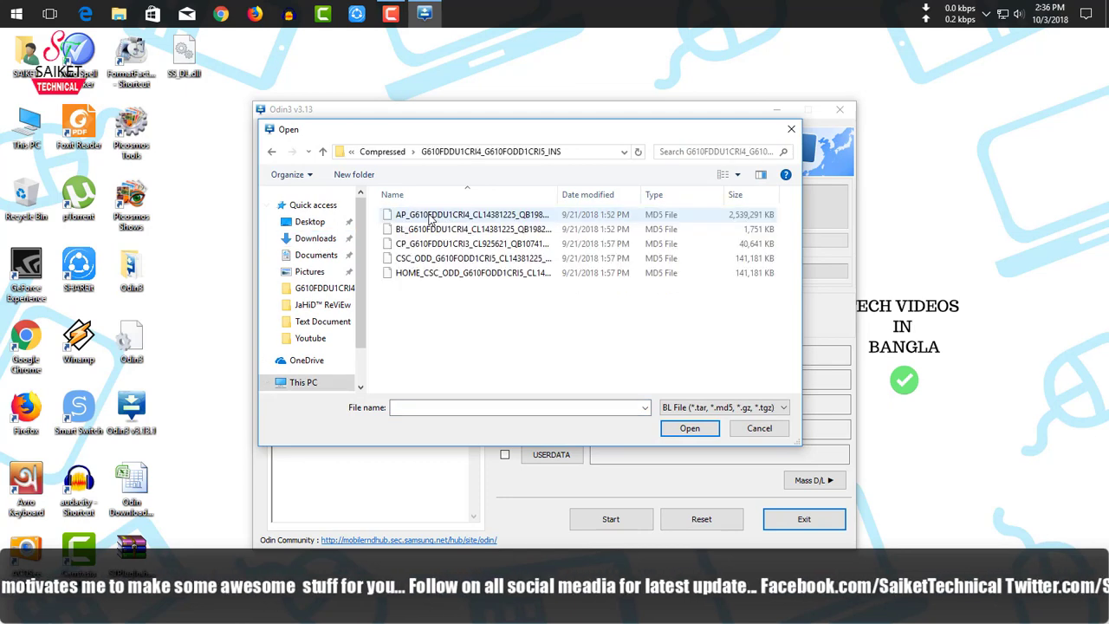
click(475, 229)
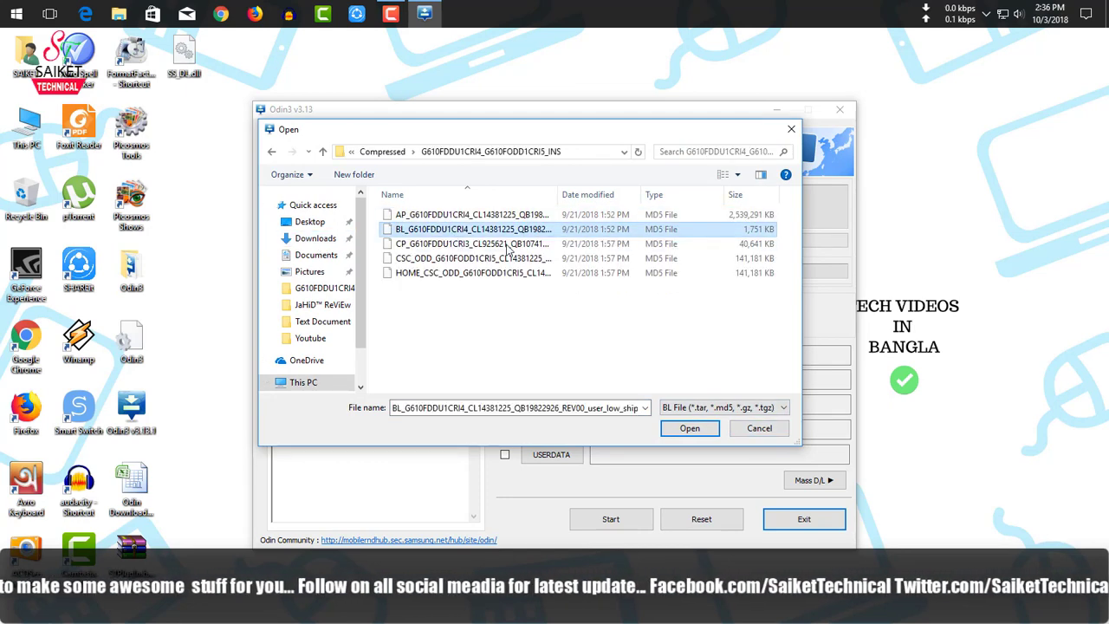
click(690, 428)
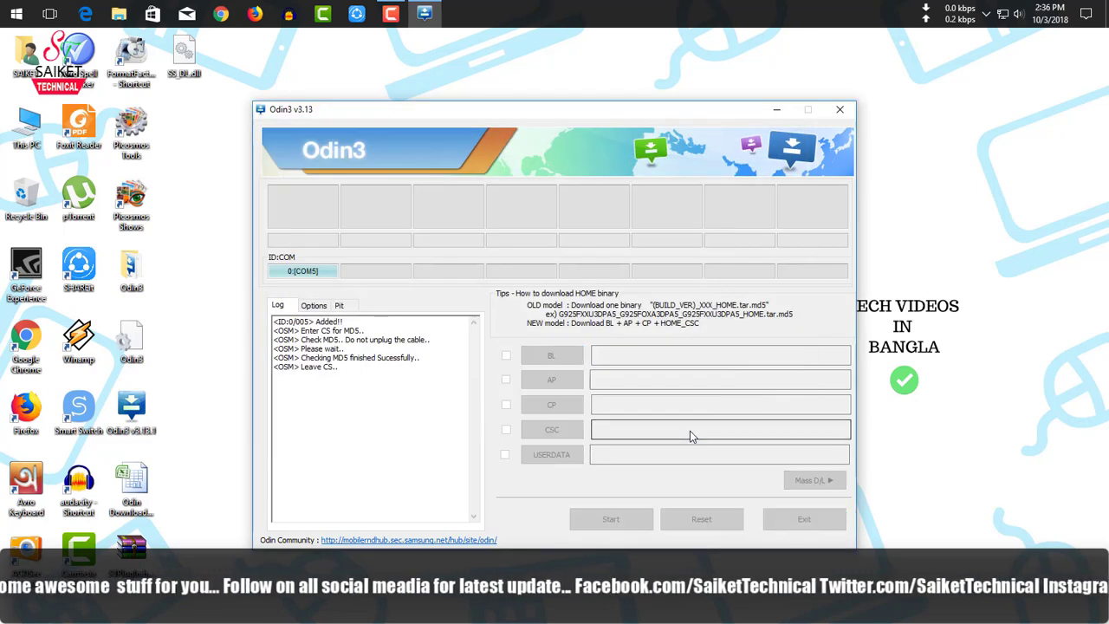
Load the AP_G610FDDU1CRI4 firmware file as AP and the CP_G610FDDU1CRI3 file as CP.
click(551, 382)
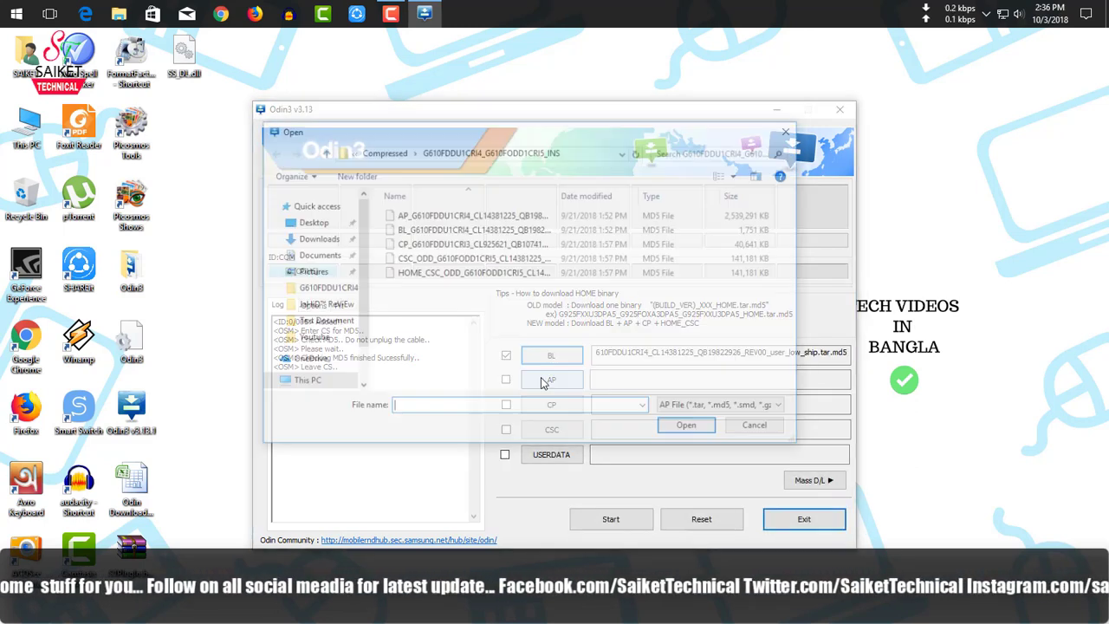
click(472, 215)
click(687, 429)
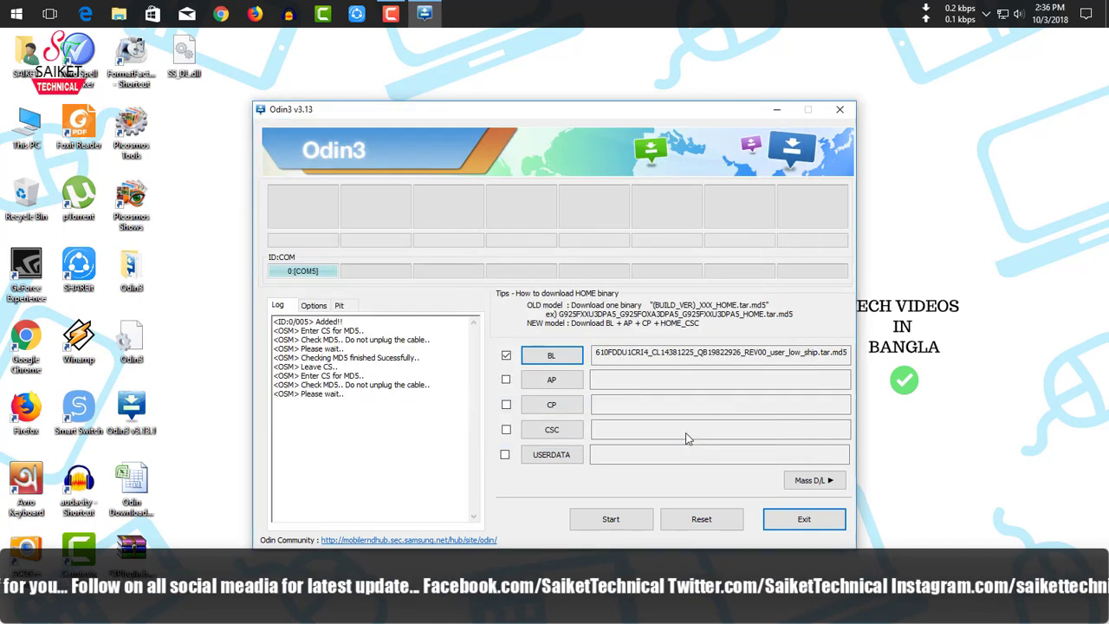
click(562, 407)
click(472, 244)
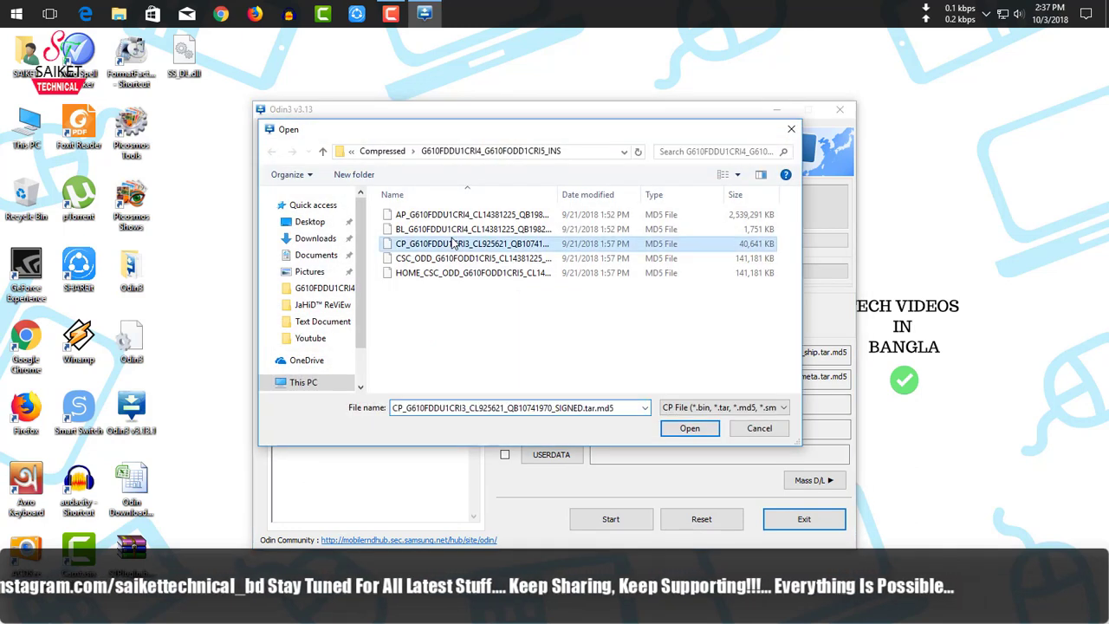
click(683, 429)
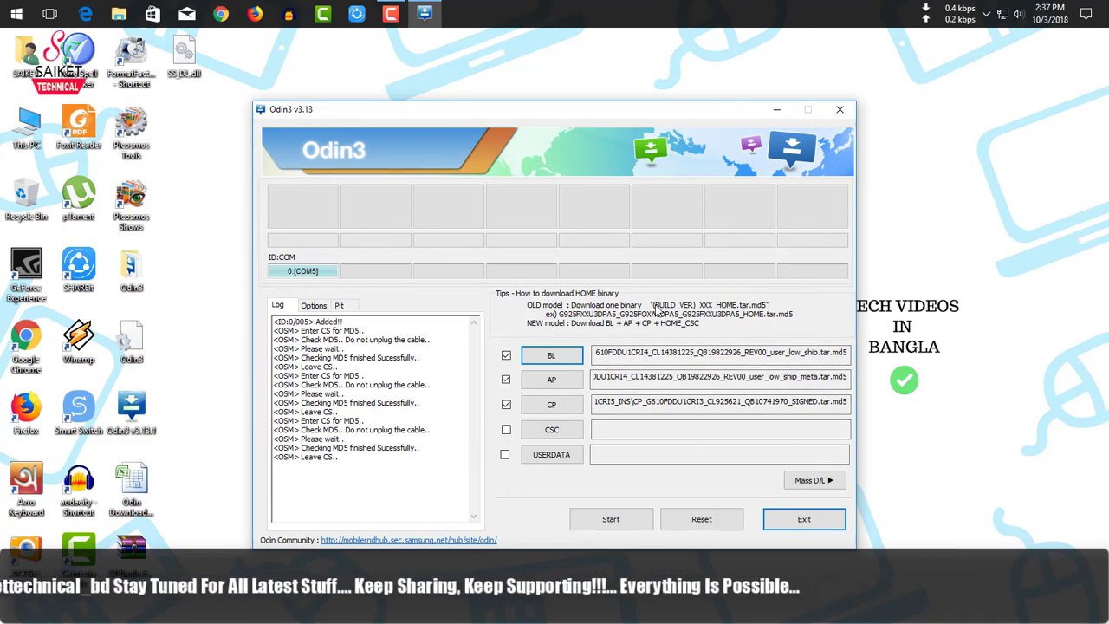
Load the HOME_CSC_ODD_G610FODD1CRI5 file as the CSC binary.
click(552, 430)
click(472, 258)
click(482, 273)
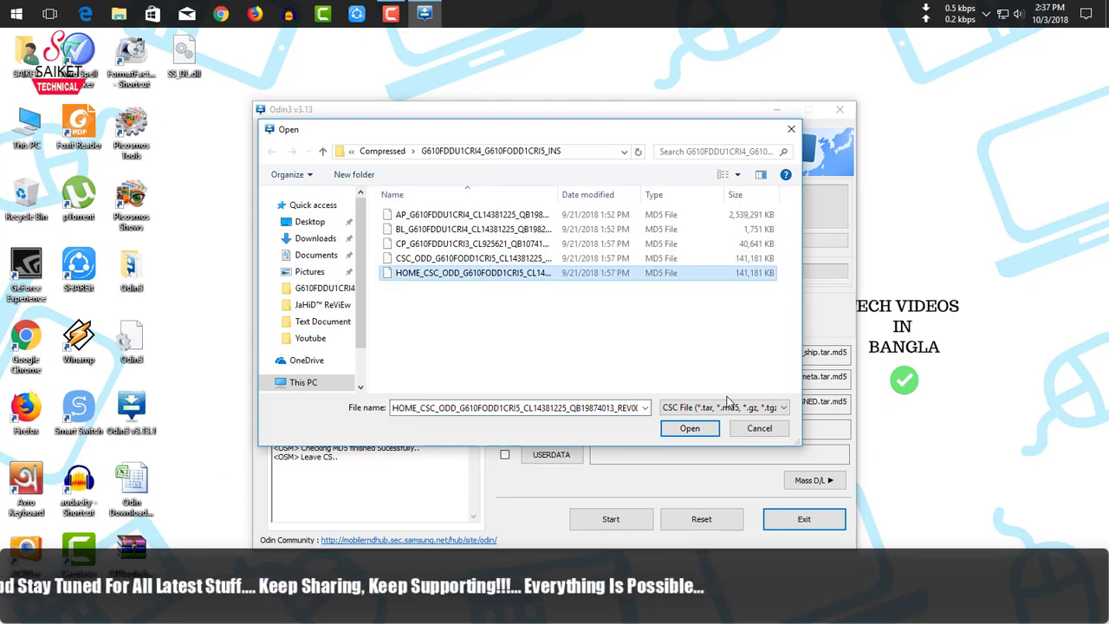
click(691, 429)
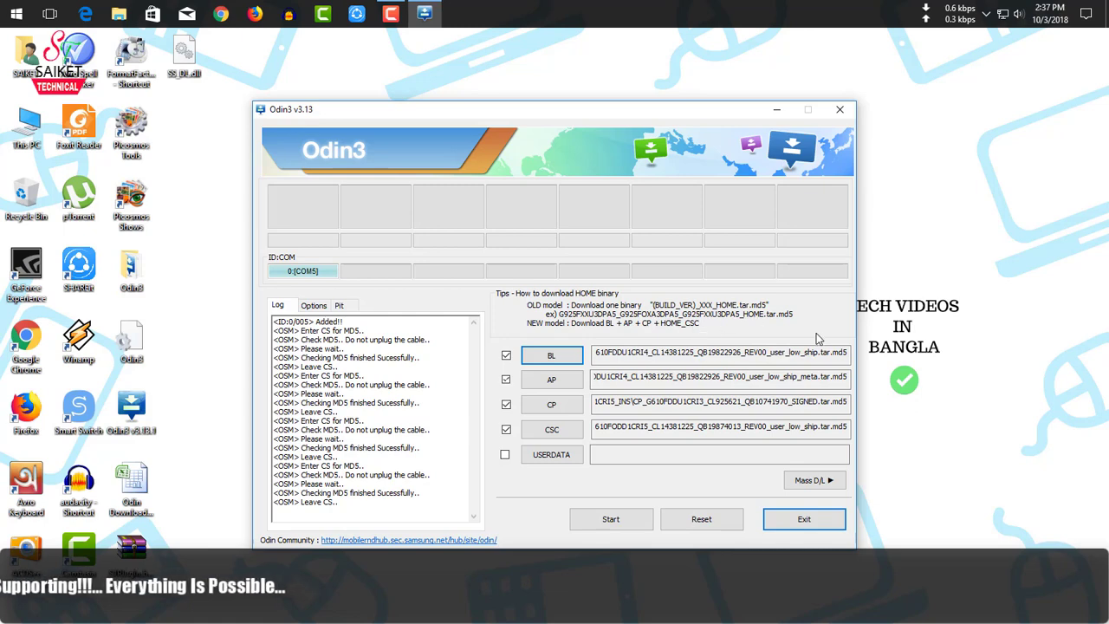
Load the CSC_ODD_G610FODD1CRI5 file as USERDATA and start flashing the firmware to the connected phone.
click(553, 453)
click(457, 259)
click(704, 428)
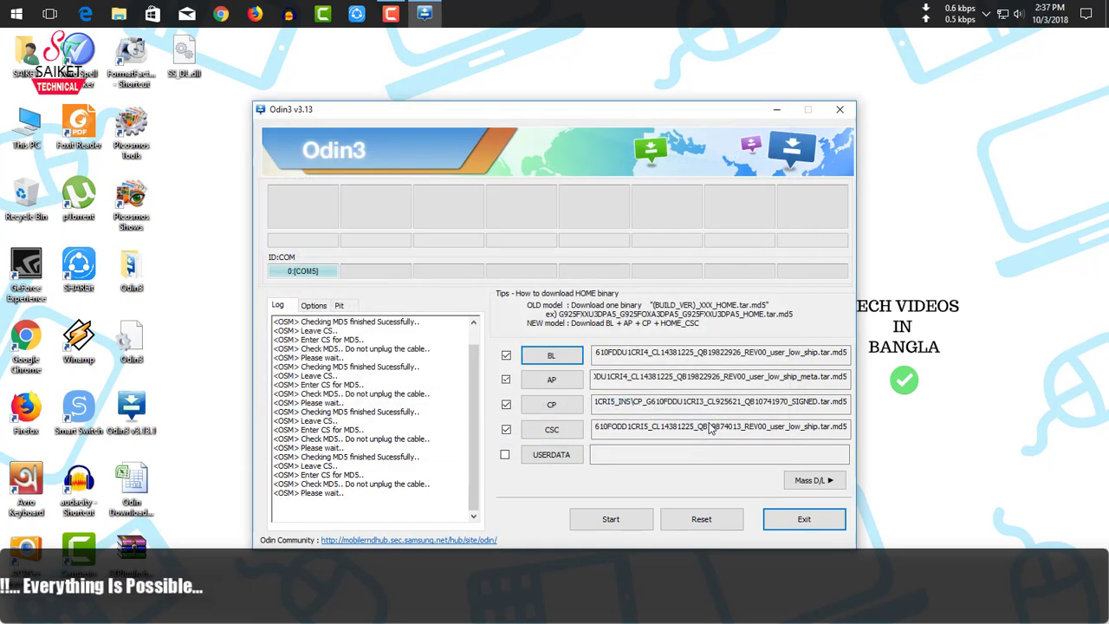
click(611, 520)
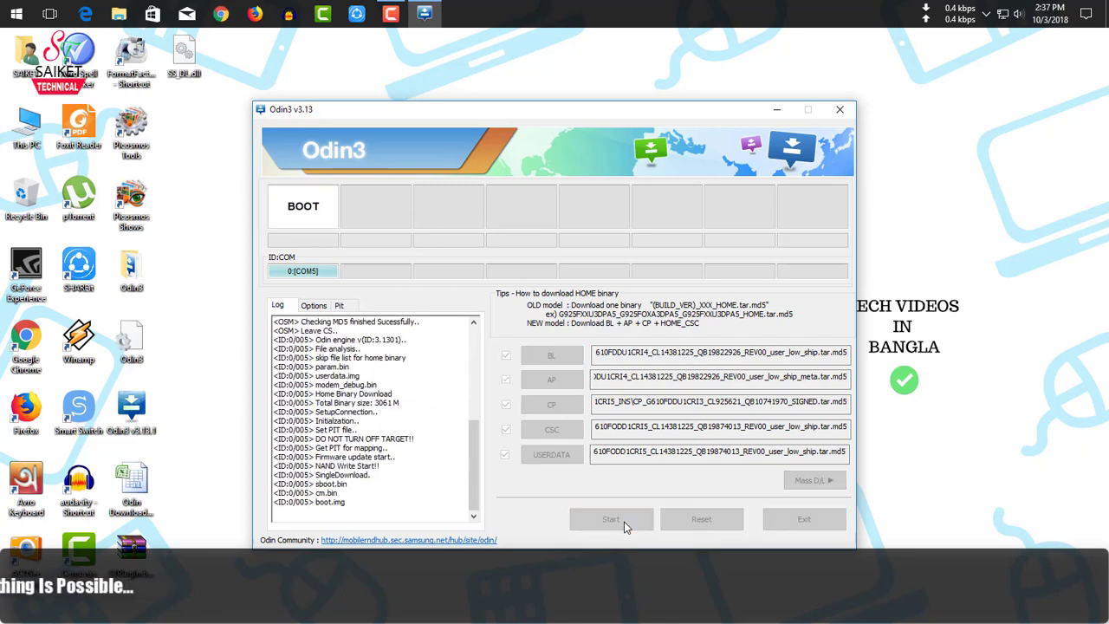